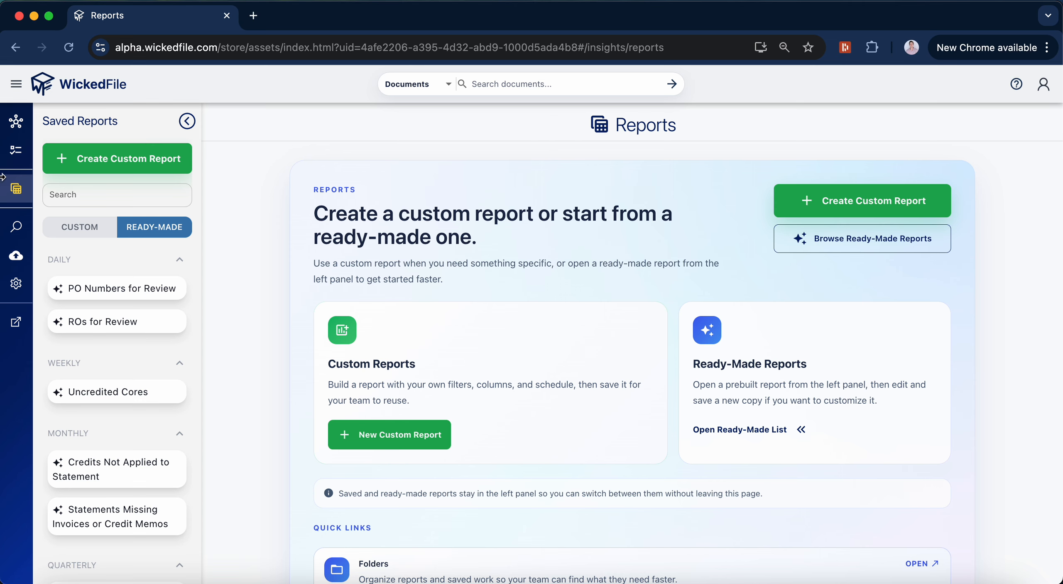
# Step: Create a new custom report with Parts as the report type
pyautogui.moveTo(25, 195)
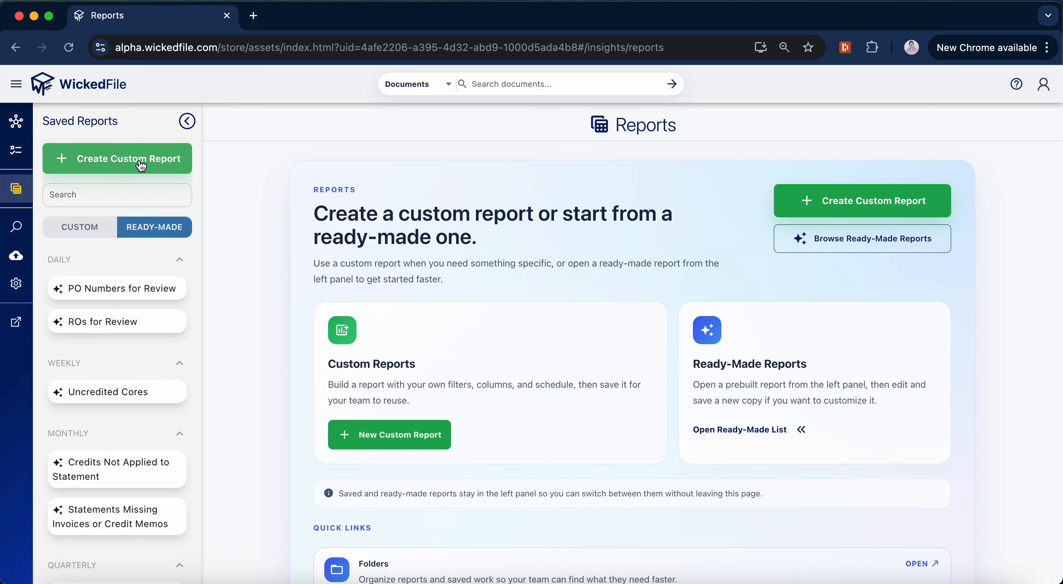
pyautogui.click(142, 166)
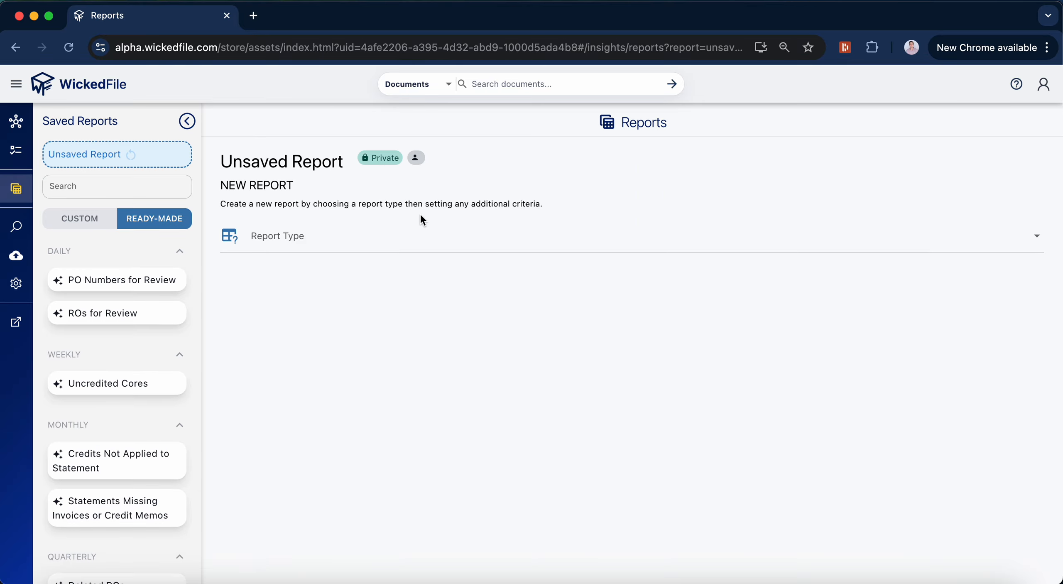
pyautogui.click(326, 248)
pyautogui.click(310, 296)
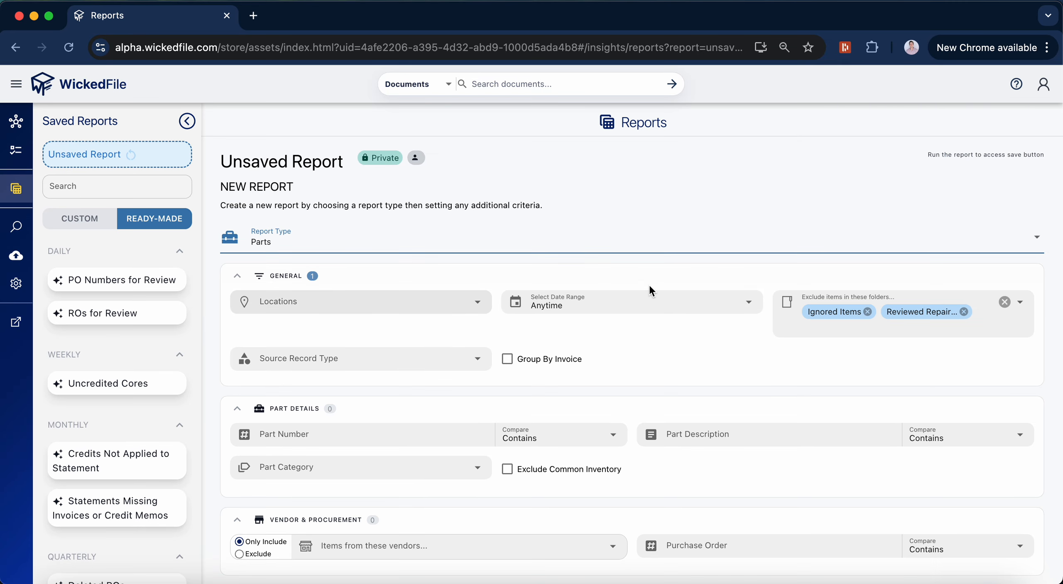
# Step: Set the report's date range to Last Month
pyautogui.scroll(-2, 650, 290)
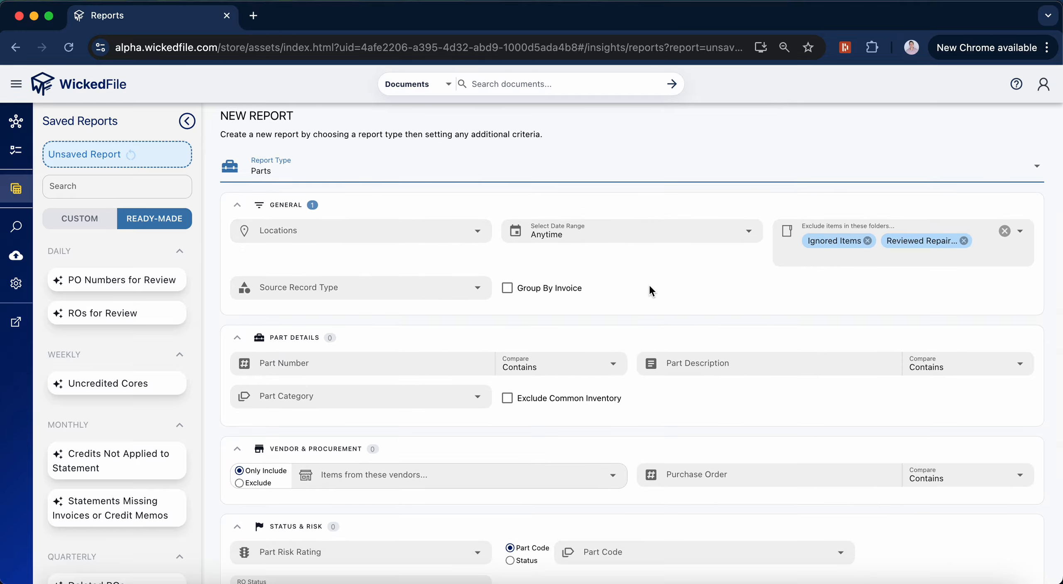
pyautogui.click(594, 234)
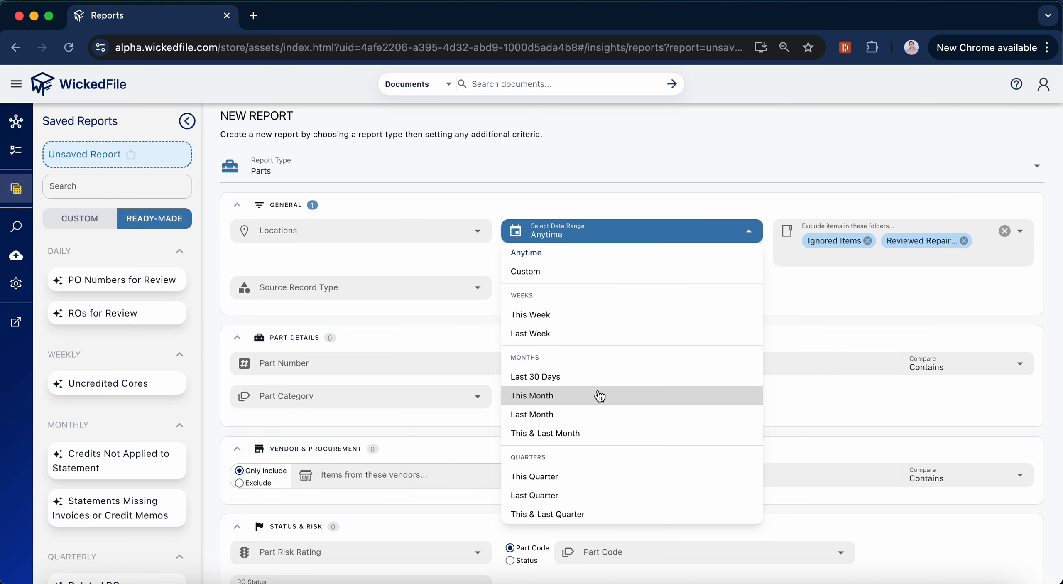
pyautogui.click(594, 415)
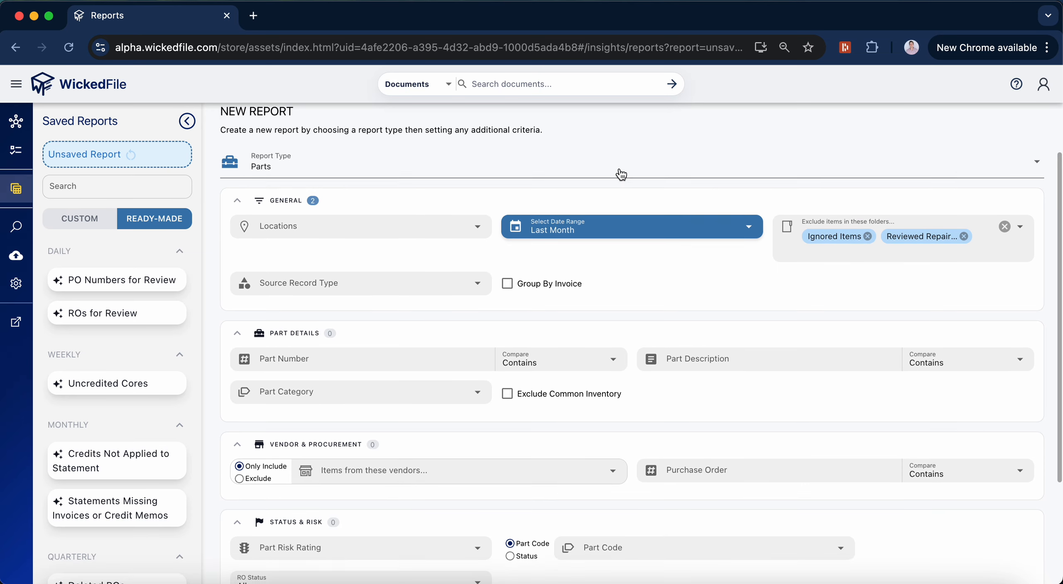
# Step: Define a price band in the advanced part matrix with min 0, max 10 and multiplier 10
pyautogui.scroll(-5, 621, 174)
pyautogui.scroll(3, 619, 172)
pyautogui.scroll(-5, 619, 168)
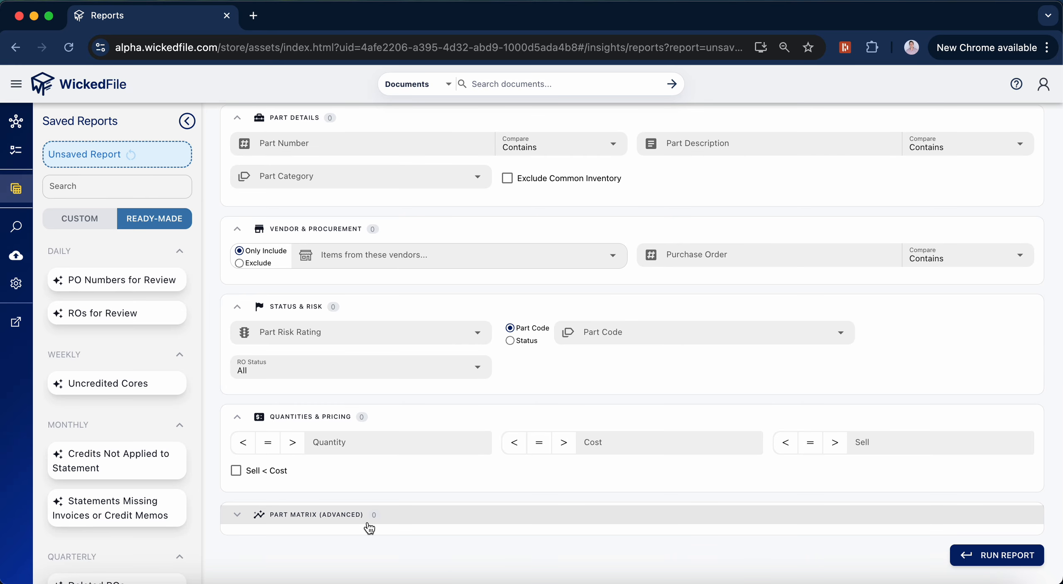
pyautogui.click(339, 515)
pyautogui.scroll(-2, 594, 397)
pyautogui.scroll(-3, 594, 391)
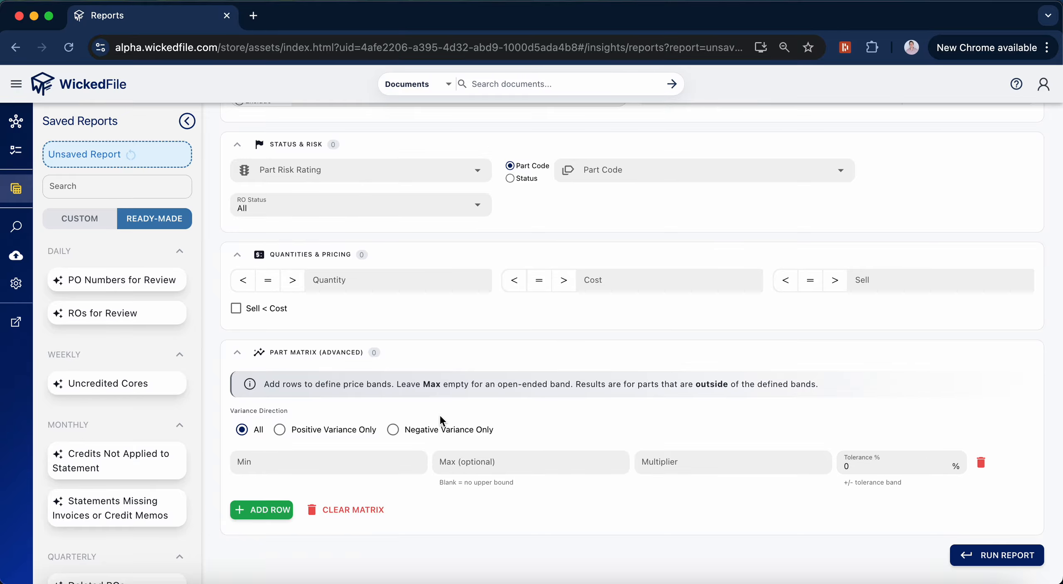
pyautogui.click(366, 463)
pyautogui.write('0')
pyautogui.click(540, 469)
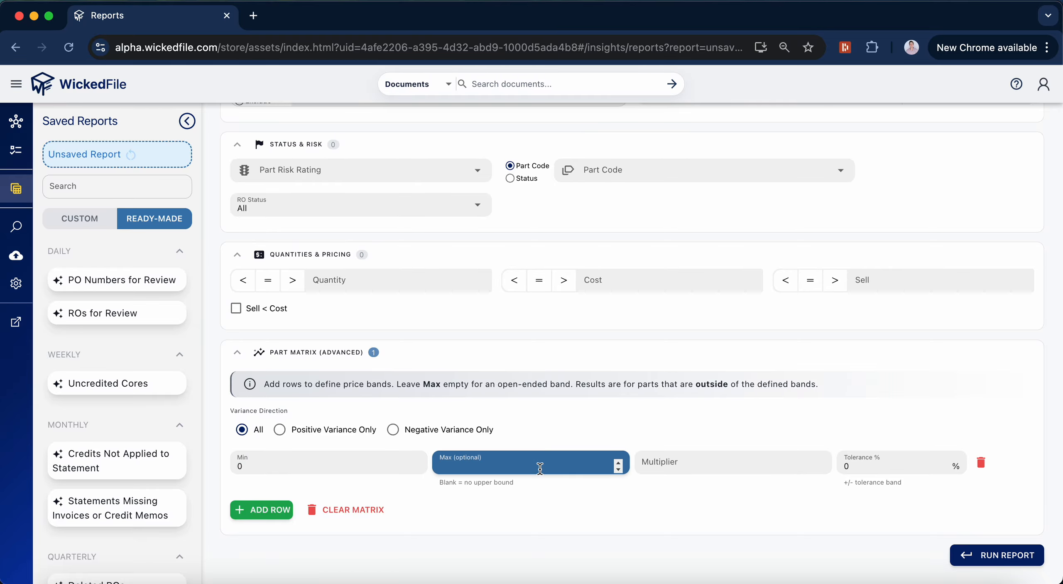
pyautogui.write('10')
pyautogui.click(697, 458)
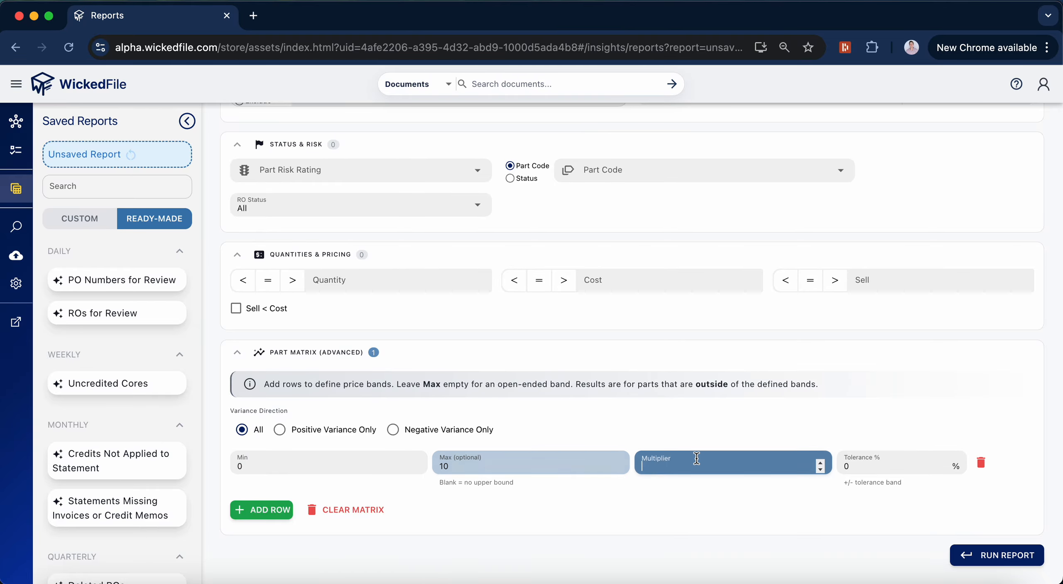
pyautogui.write('10')
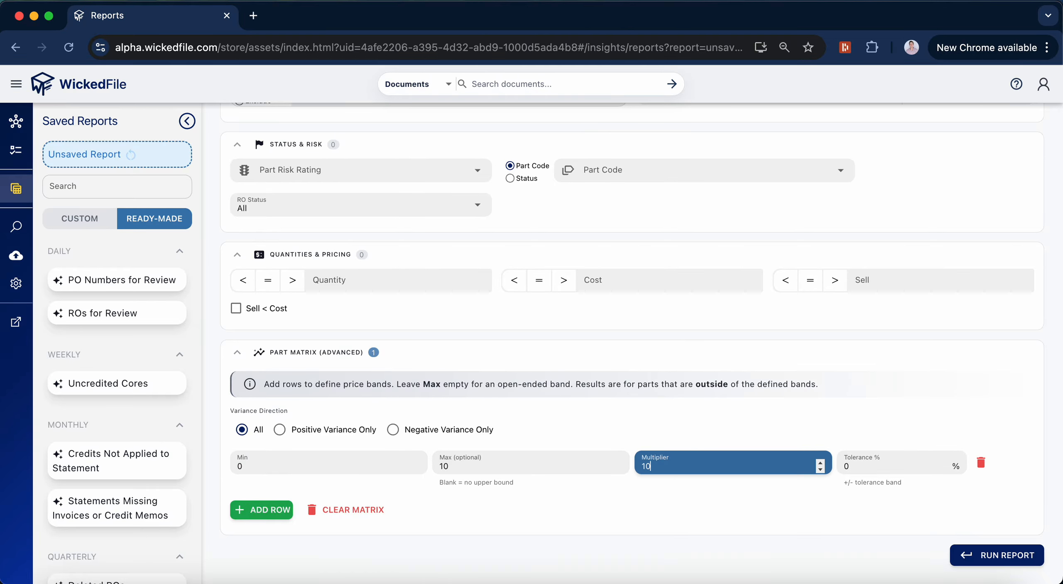
pyautogui.click(666, 430)
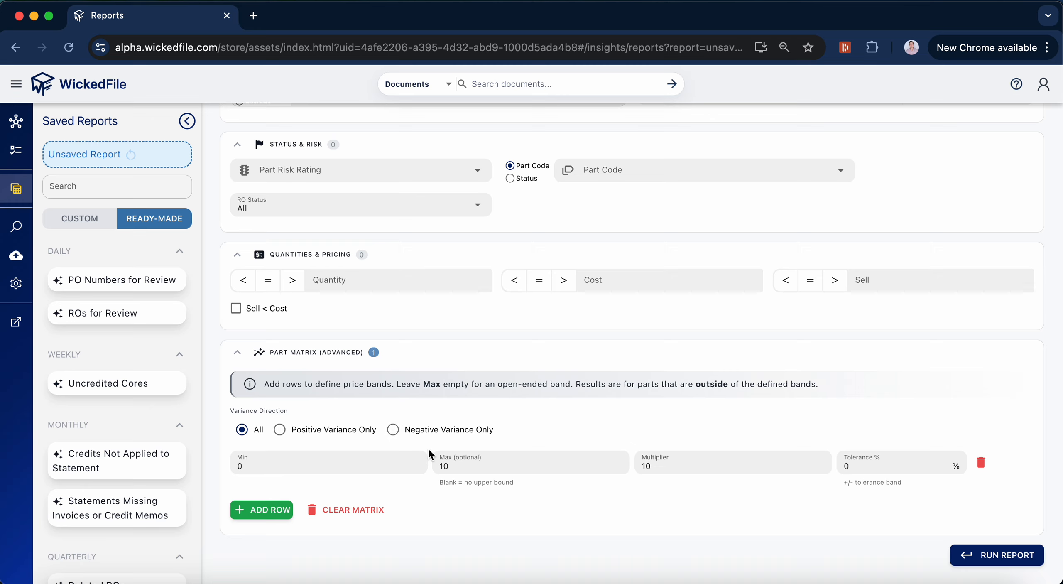
# Step: Try a second part matrix band with min 10, max 50 and multiplier 5, and delete that row again
pyautogui.click(262, 510)
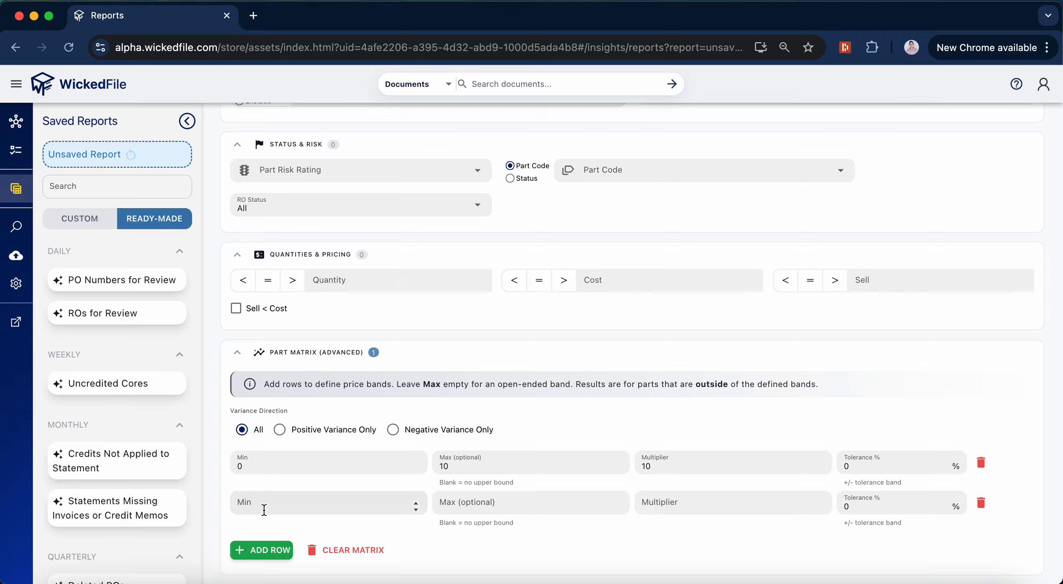
pyautogui.scroll(-1, 524, 471)
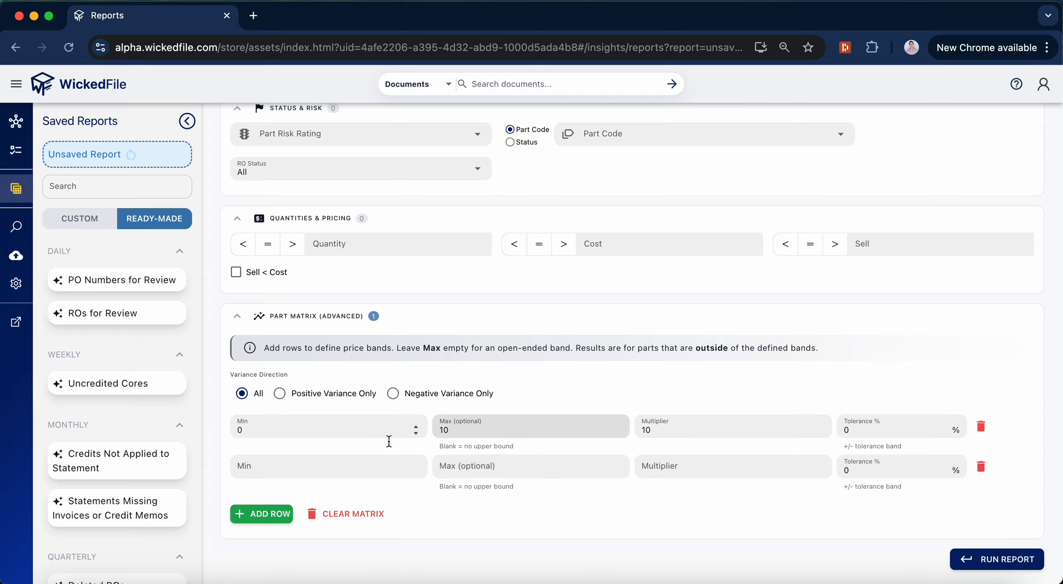
pyautogui.click(325, 473)
pyautogui.write('10')
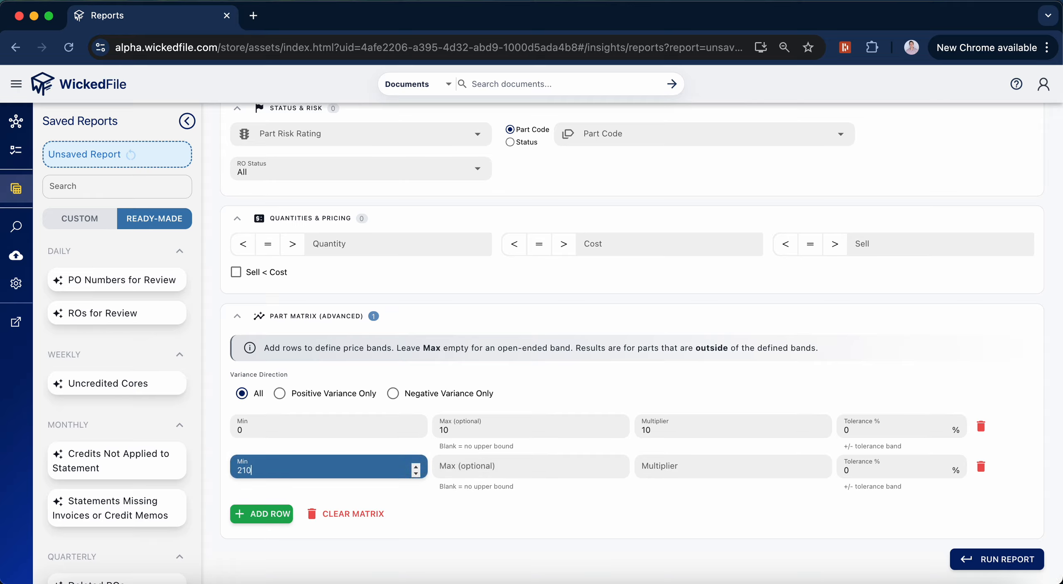
pyautogui.press('BackSpace')
pyautogui.press('BackSpace')
pyautogui.write('10')
pyautogui.click(507, 466)
pyautogui.write('50')
pyautogui.click(694, 466)
pyautogui.write('5')
pyautogui.click(868, 357)
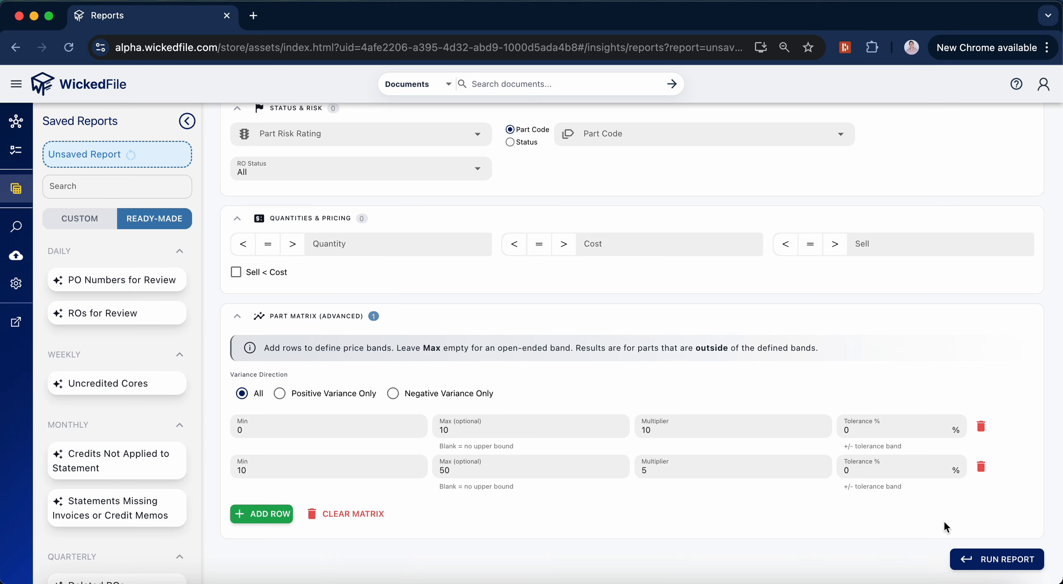
pyautogui.click(982, 467)
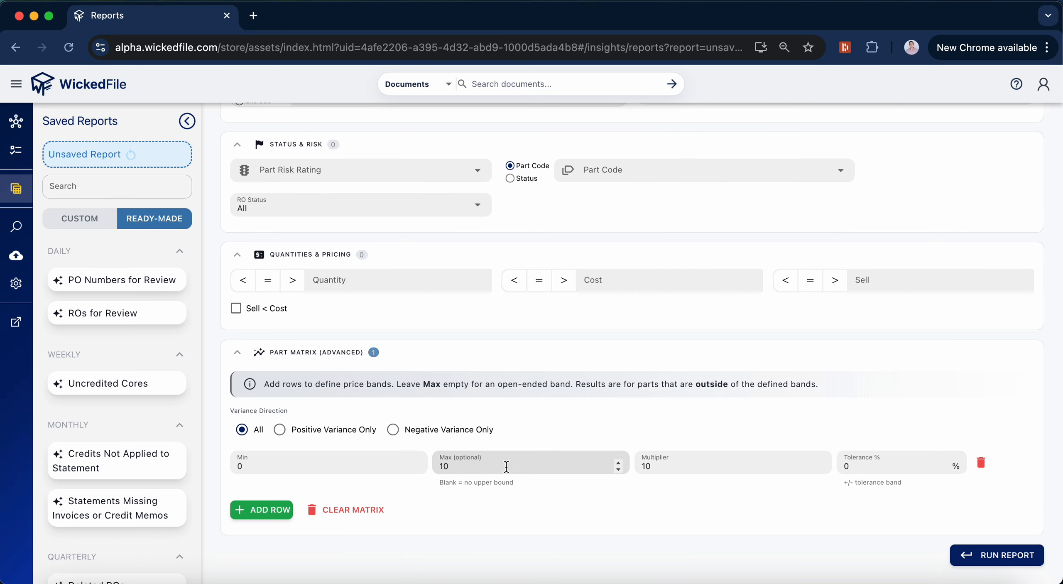
# Step: Restrict the part matrix to Negative Variance Only and run the report
pyautogui.click(393, 430)
pyautogui.click(1005, 558)
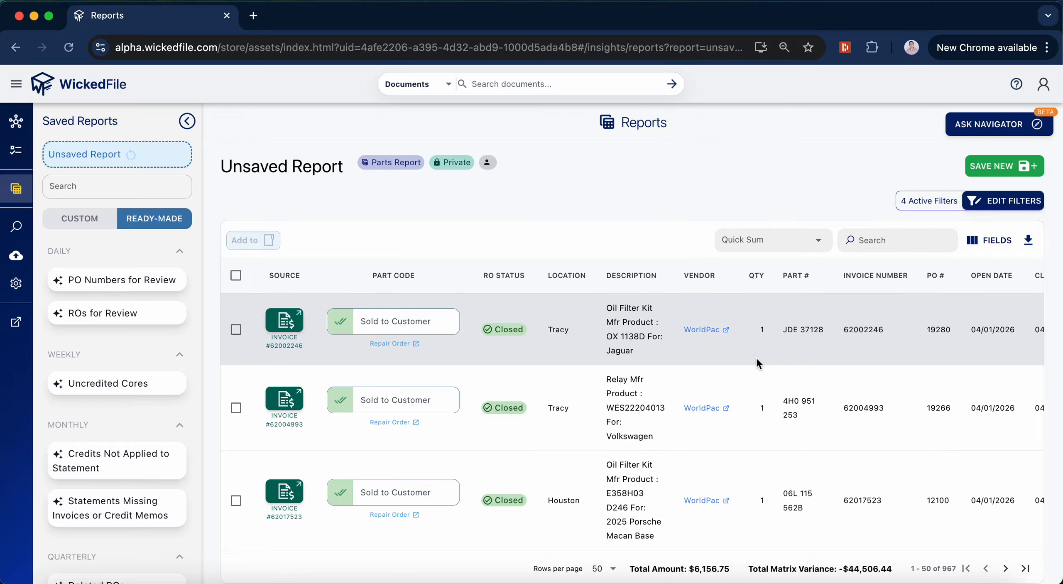
# Step: Examine the report rows' amount, sell price, matrix variance, margin and multiplier columns
pyautogui.hscroll(5, 756, 359)
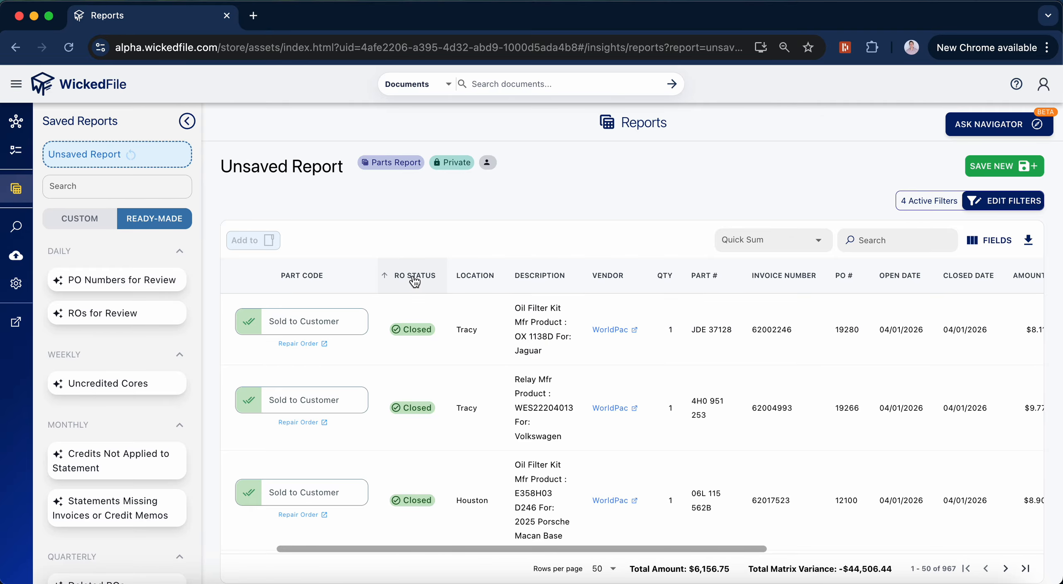
pyautogui.hscroll(10, 644, 339)
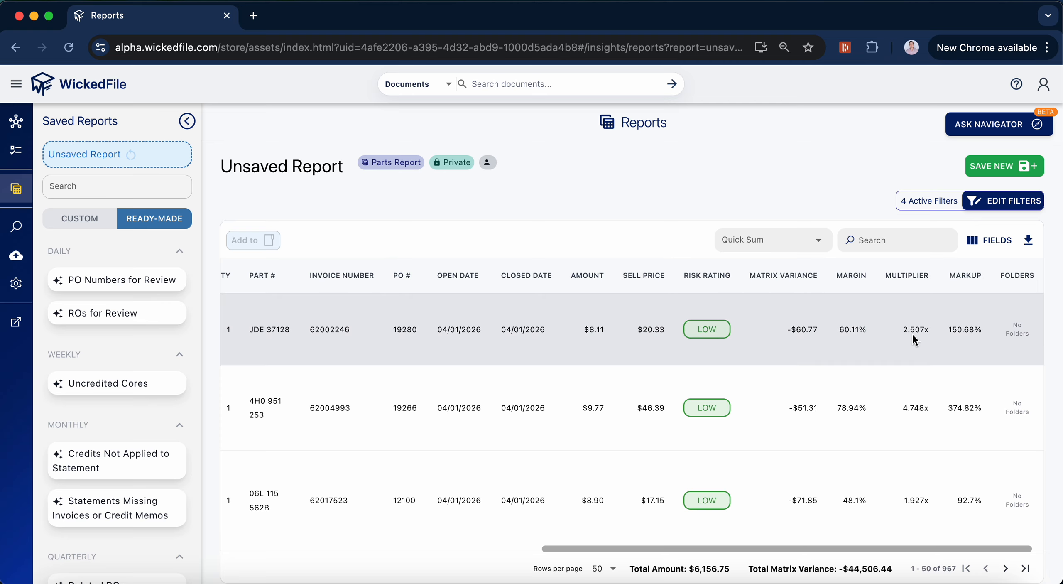
pyautogui.scroll(5, 913, 335)
pyautogui.hscroll(1, 913, 335)
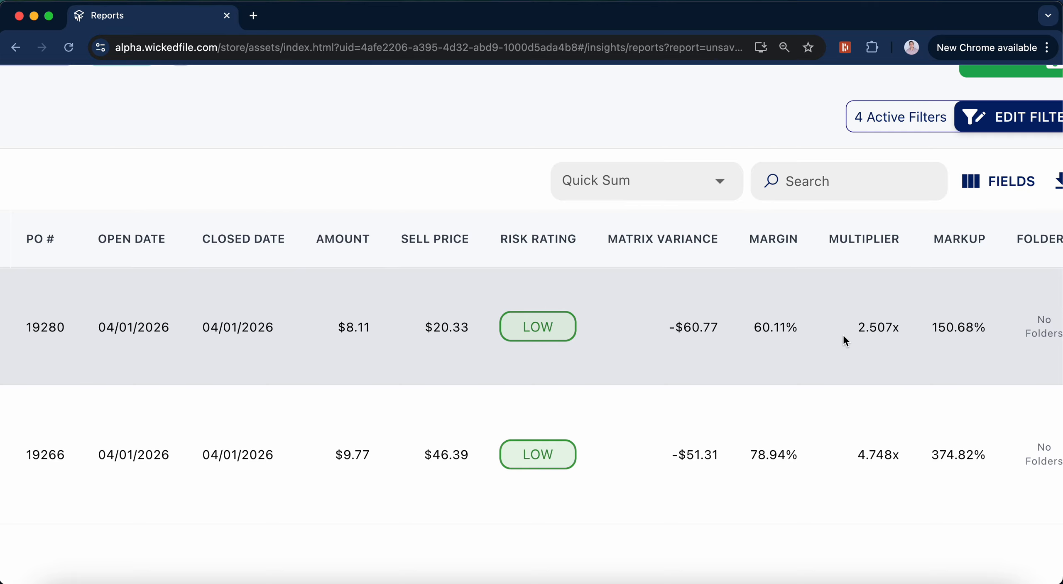
pyautogui.scroll(-5, 843, 334)
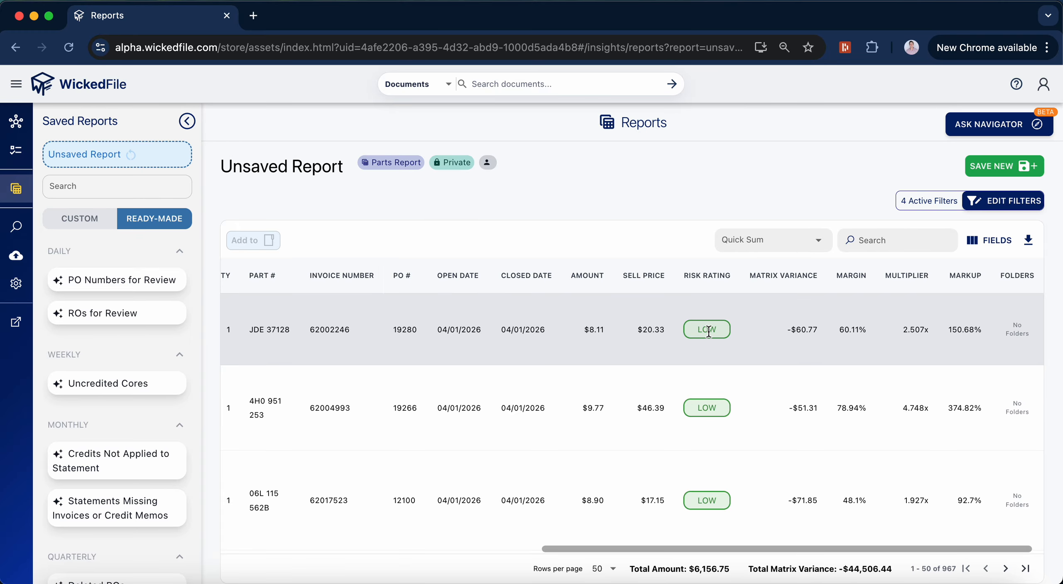
pyautogui.scroll(-1, 707, 329)
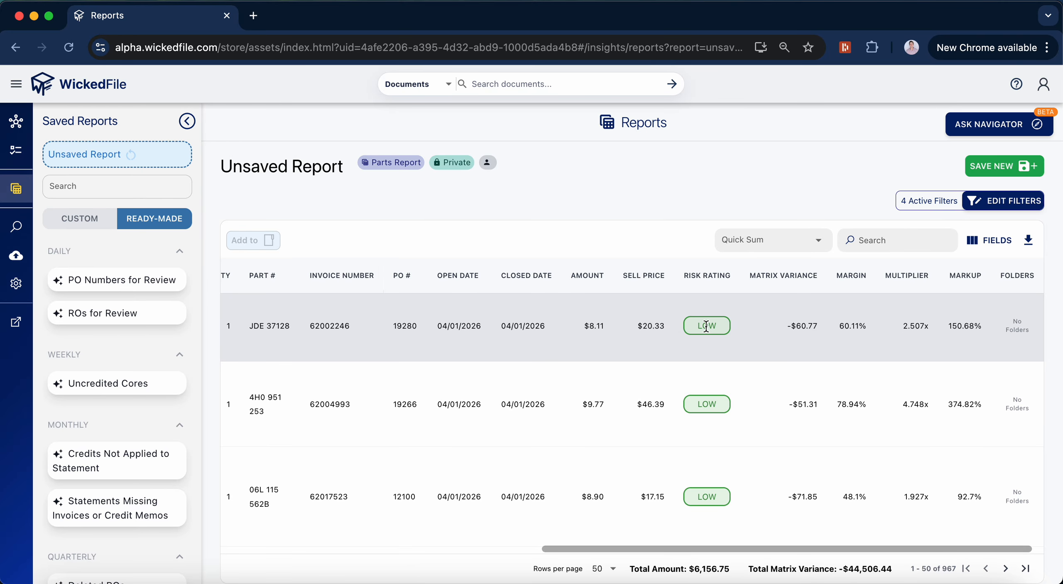
pyautogui.scroll(-2, 706, 327)
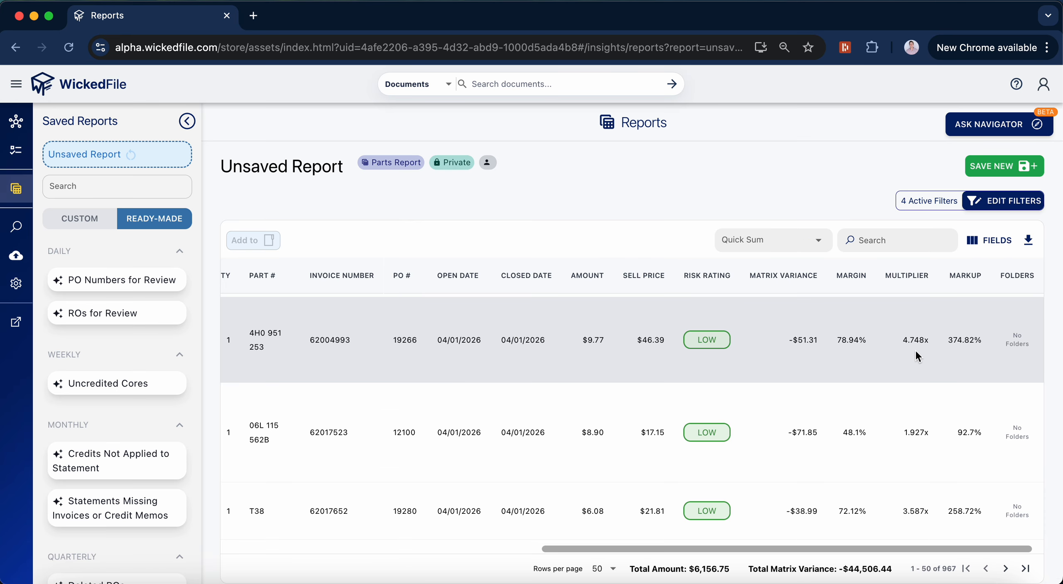
pyautogui.scroll(5, 915, 351)
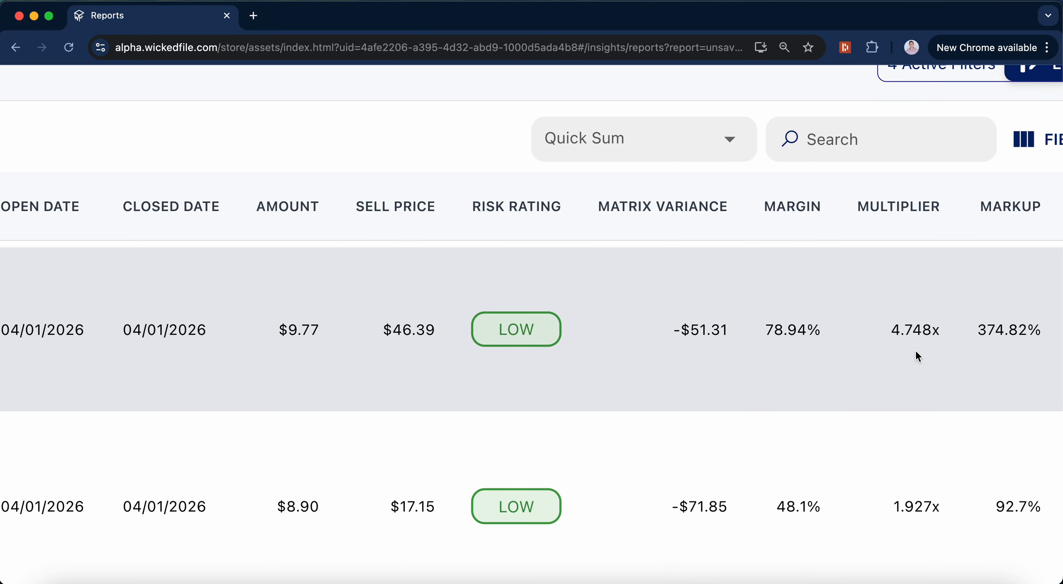
pyautogui.scroll(-5, 915, 349)
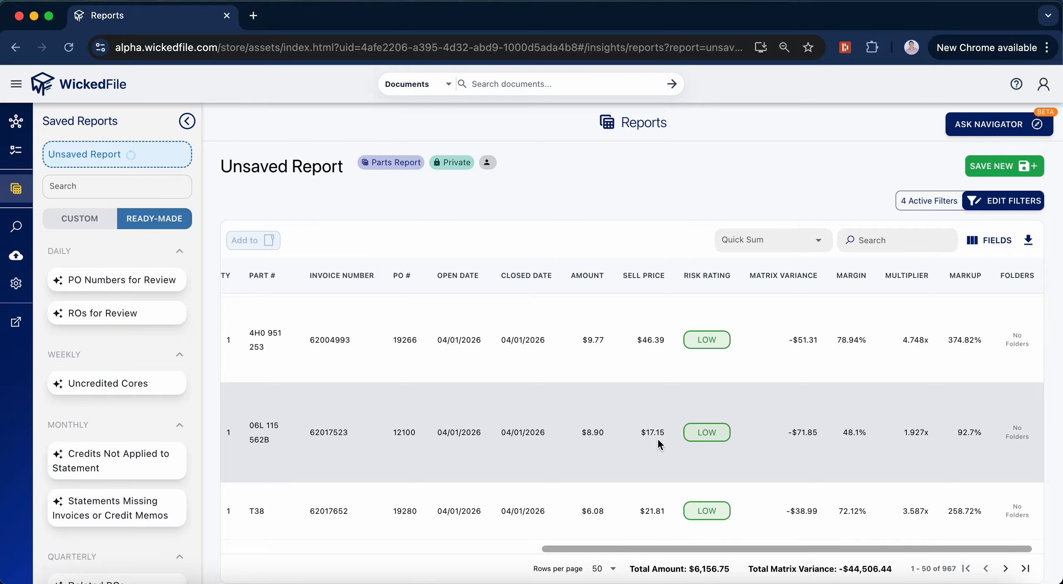
pyautogui.scroll(2, 658, 437)
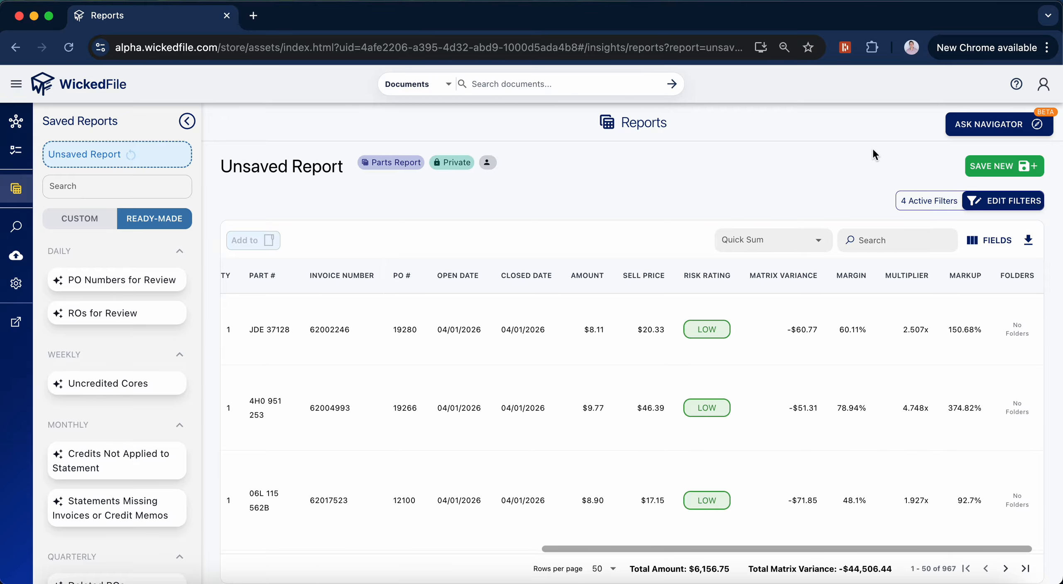
# Step: Review the description, frequency and global sharing options for saving a new report, and close the dialog without saving
pyautogui.click(1012, 167)
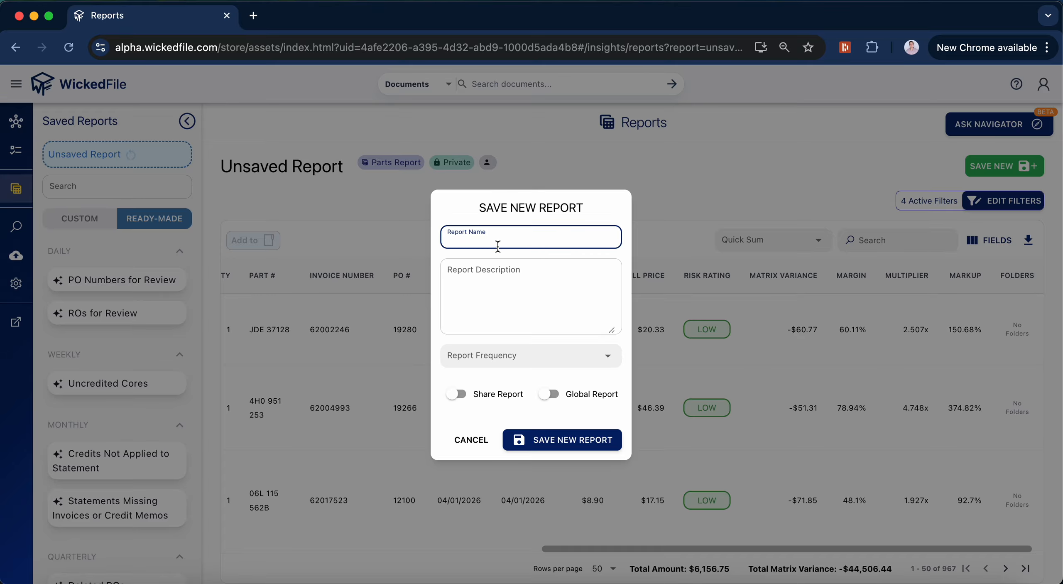
pyautogui.click(517, 295)
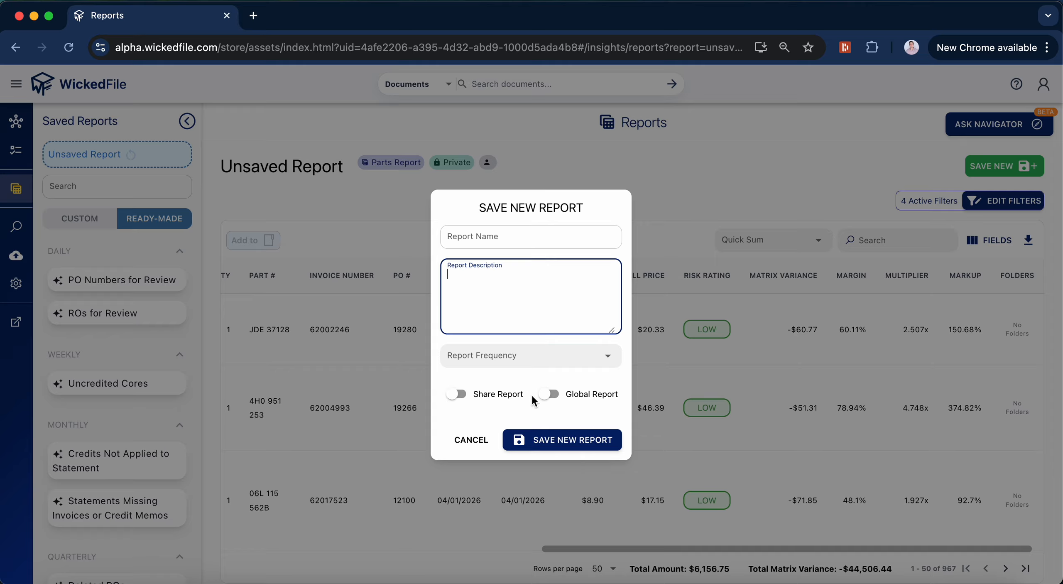
pyautogui.click(546, 398)
pyautogui.click(547, 399)
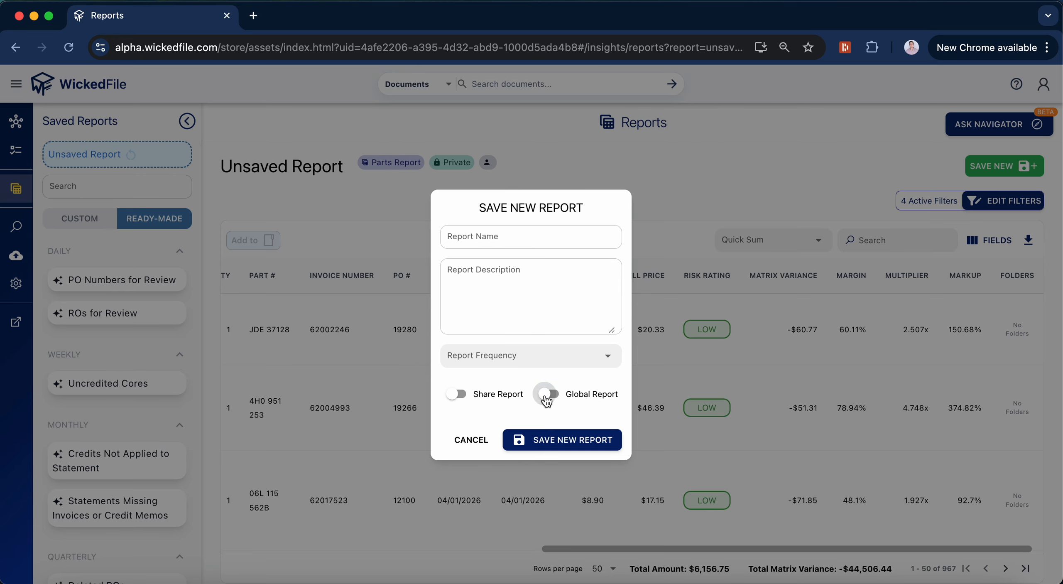
pyautogui.click(506, 369)
pyautogui.click(507, 369)
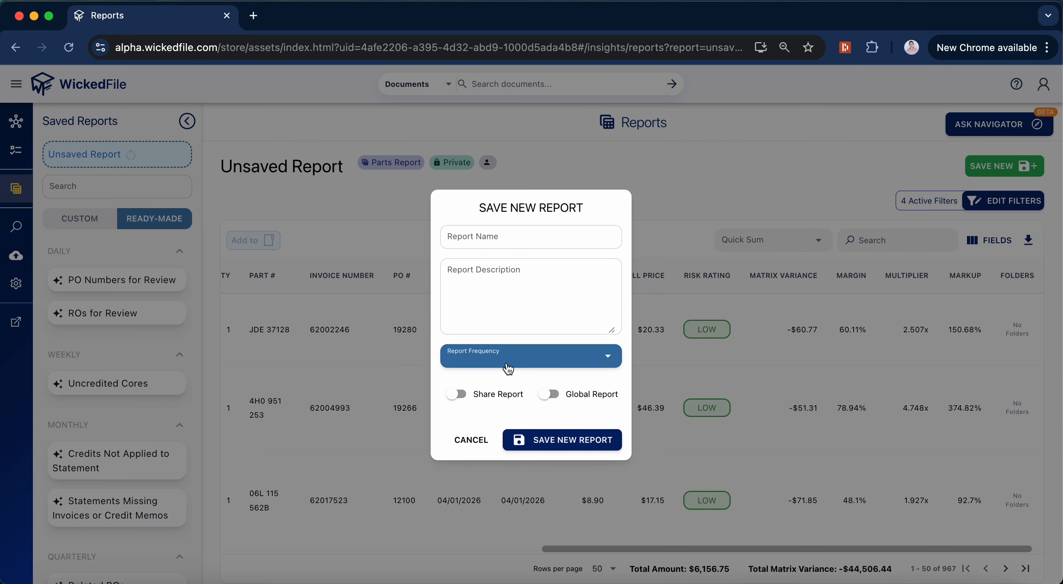
pyautogui.click(506, 368)
pyautogui.click(507, 368)
pyautogui.click(472, 441)
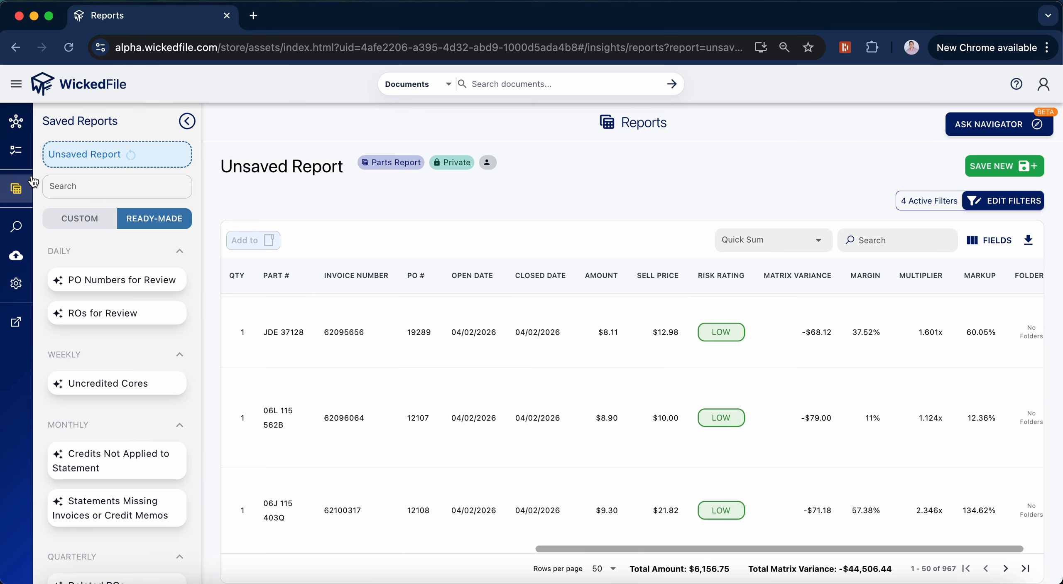
# Step: Return to the Custom Reports start page
pyautogui.click(32, 191)
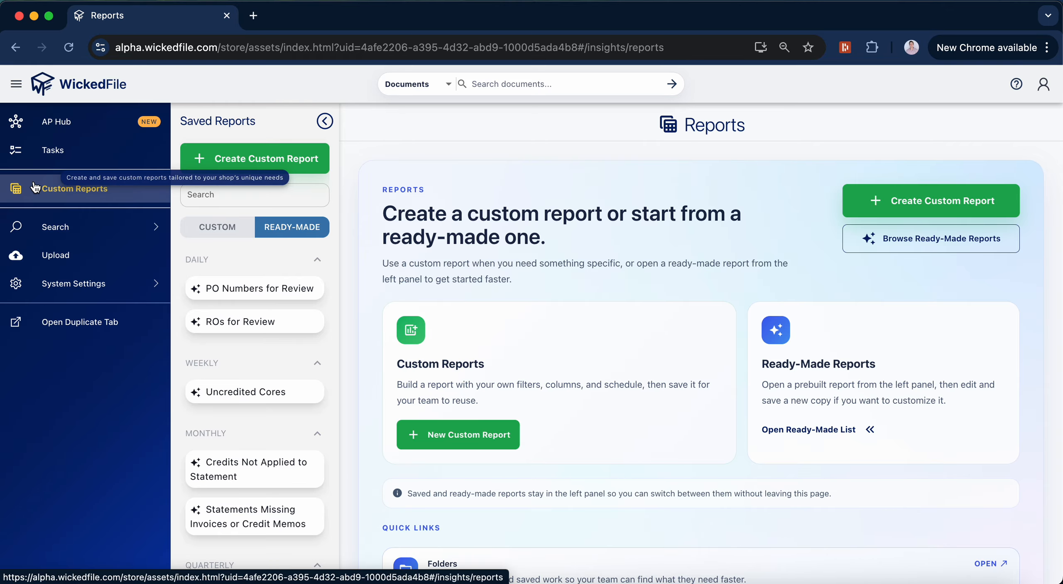